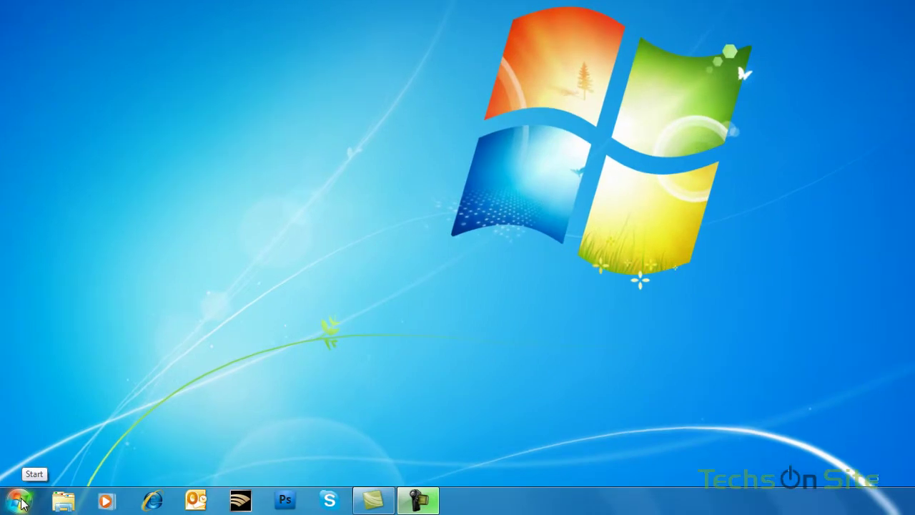
- Check the total size of the Documents library in its properties, then close them without making changes
click(59, 506)
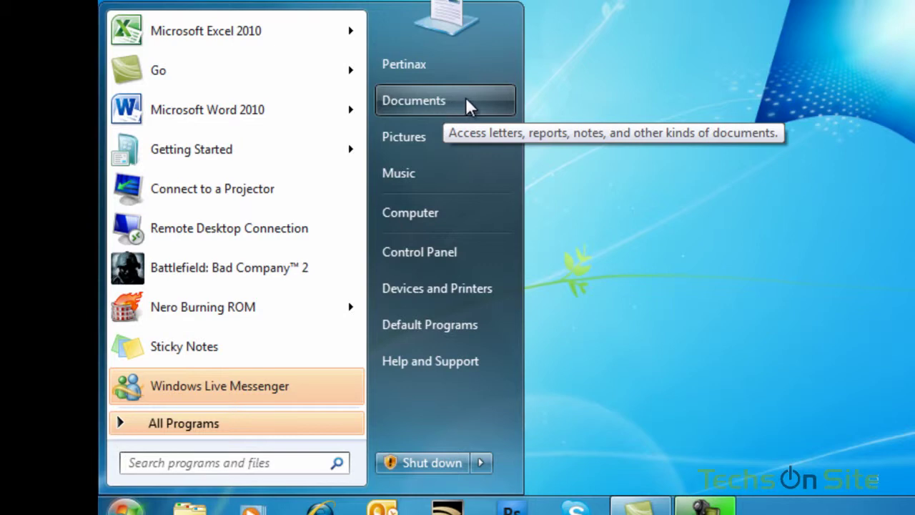
right_click(472, 105)
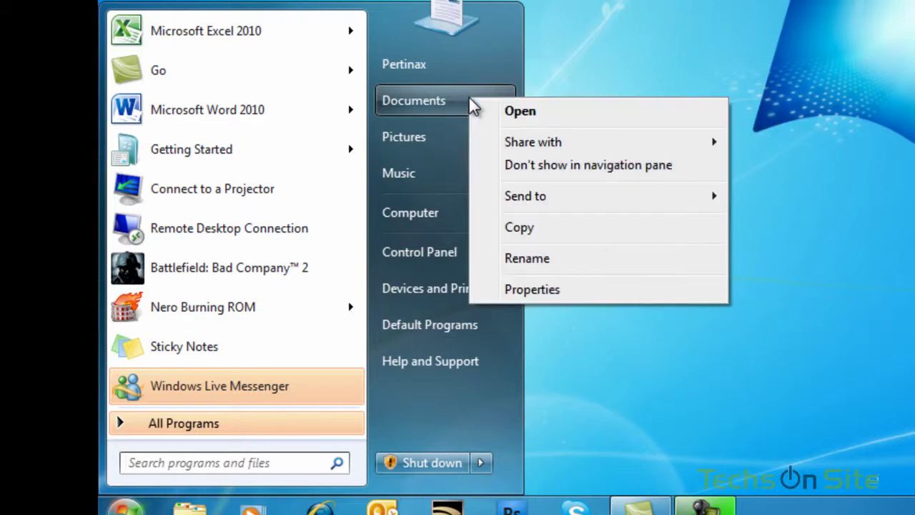
click(536, 293)
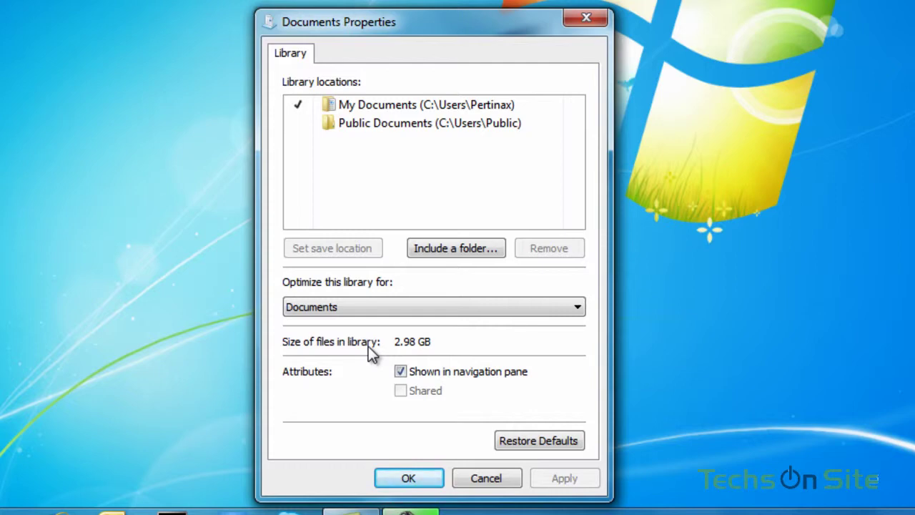
click(483, 480)
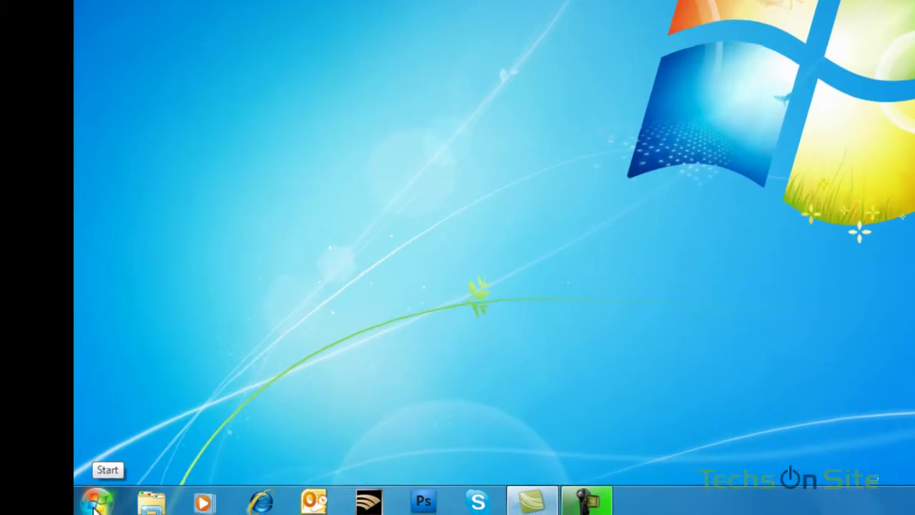
- Open the Documents library, check the combined size of all its files and folders in their properties, and close the window
click(97, 502)
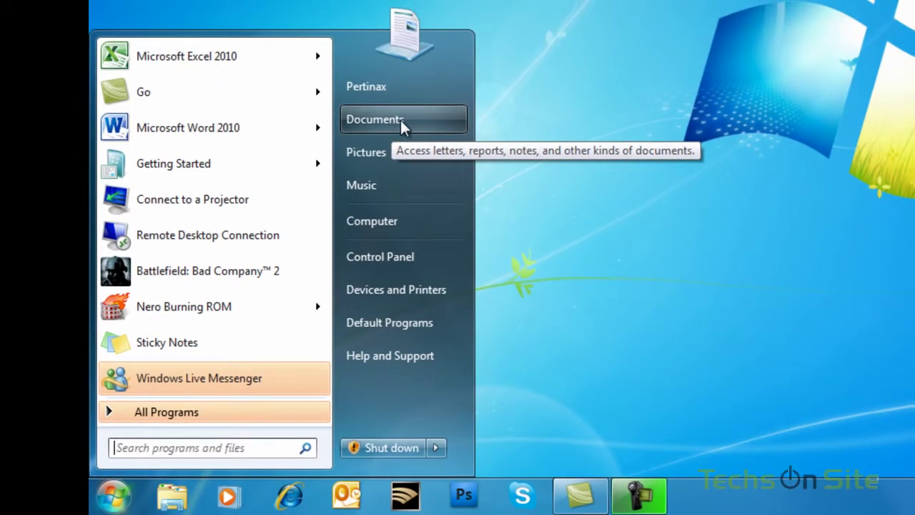
click(400, 123)
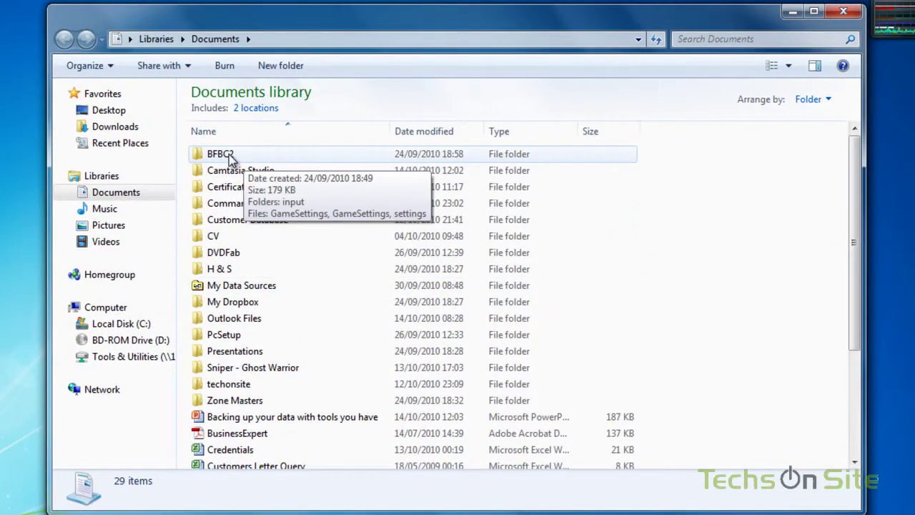
click(230, 157)
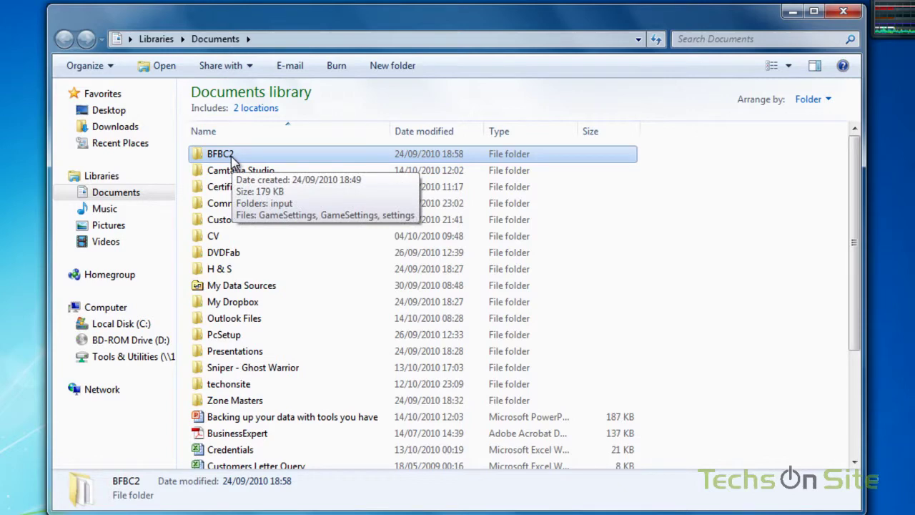
drag(853, 236, 861, 352)
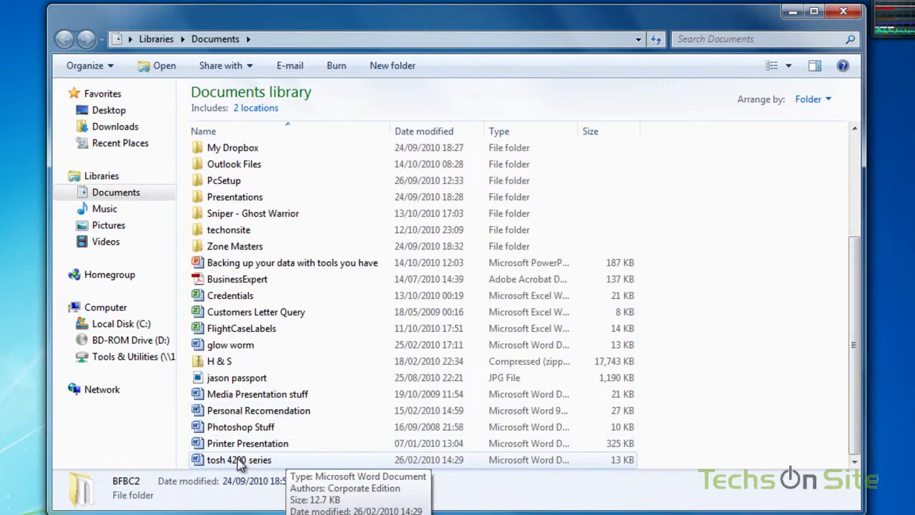
key(ctrl+a)
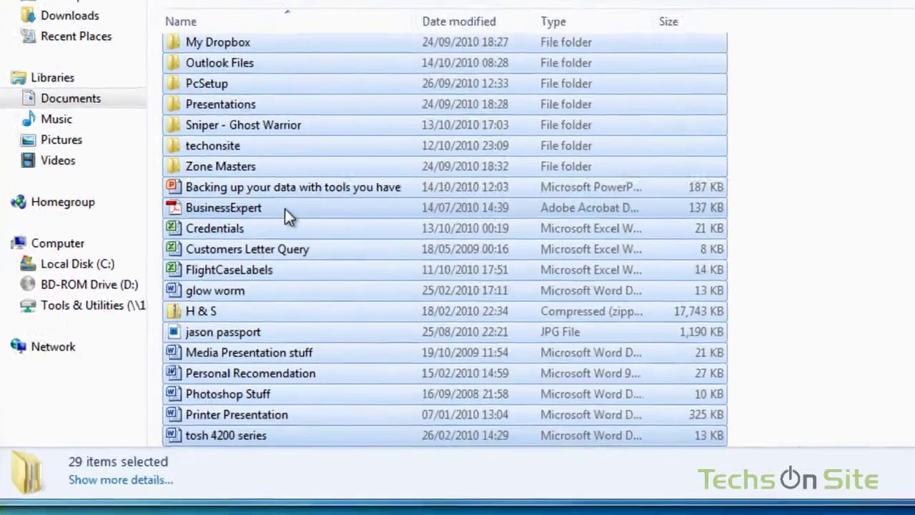
right_click(284, 208)
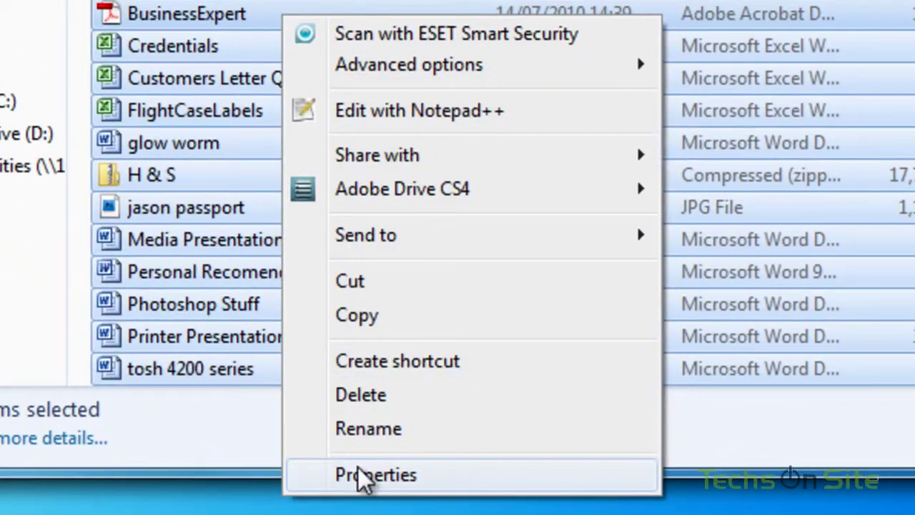
click(333, 499)
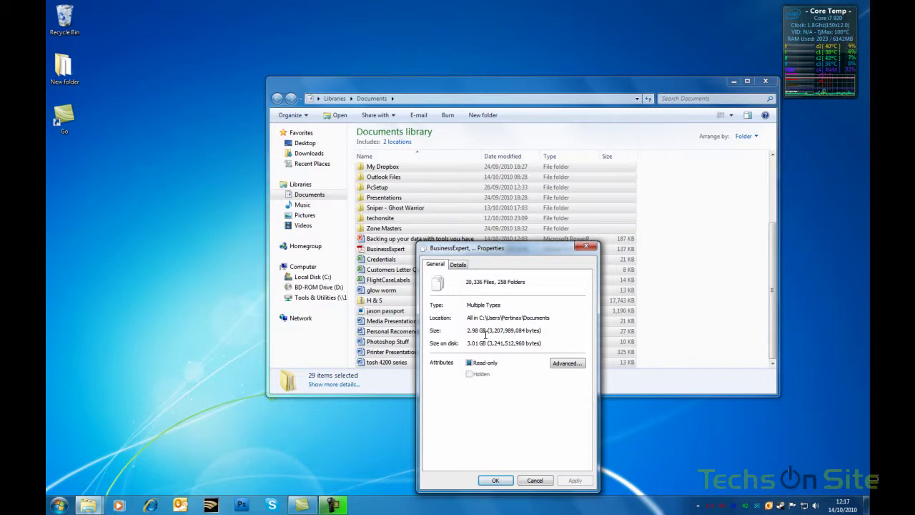
click(495, 480)
click(766, 81)
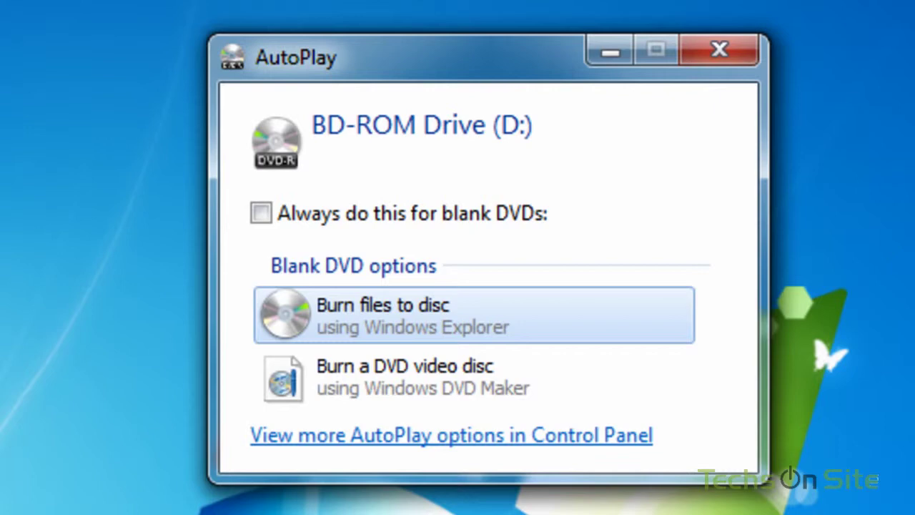
- Prepare the blank DVD for burning files, titled "Oct 14 2010 Docs", for use with a CD/DVD player
click(387, 306)
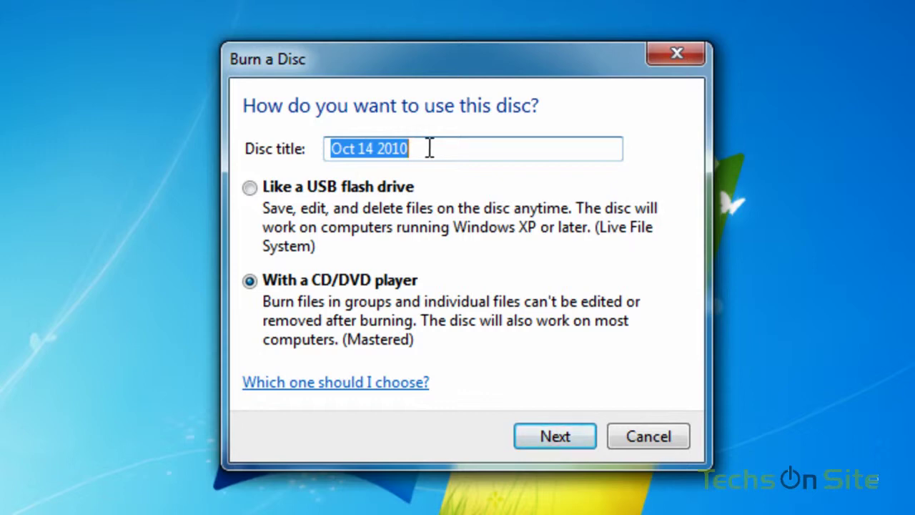
click(429, 148)
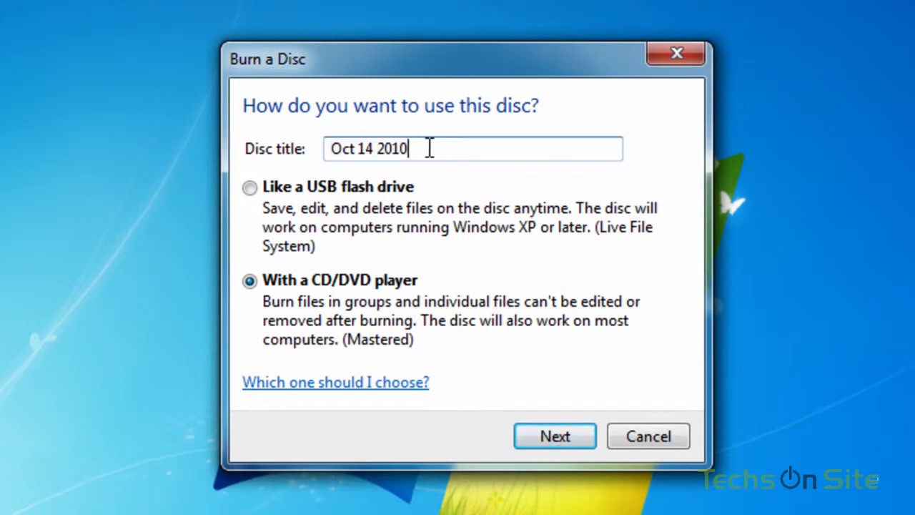
text(Docs)
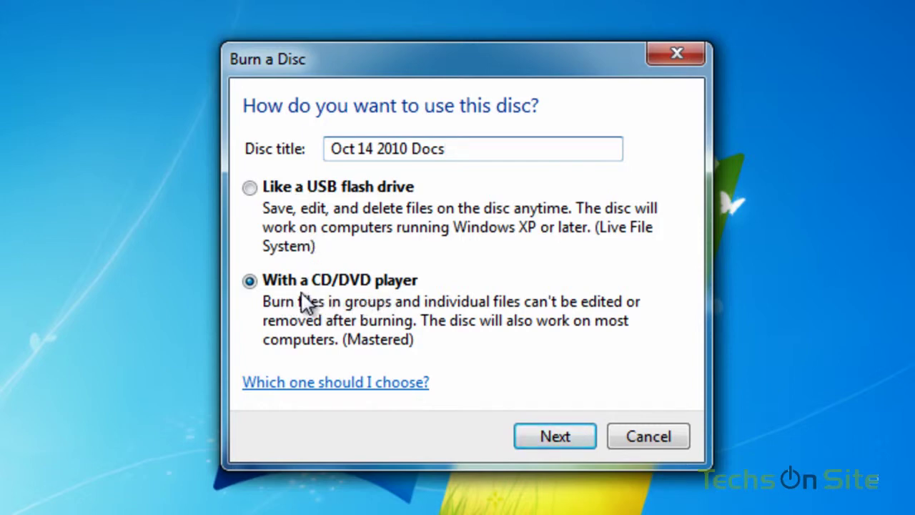
click(559, 436)
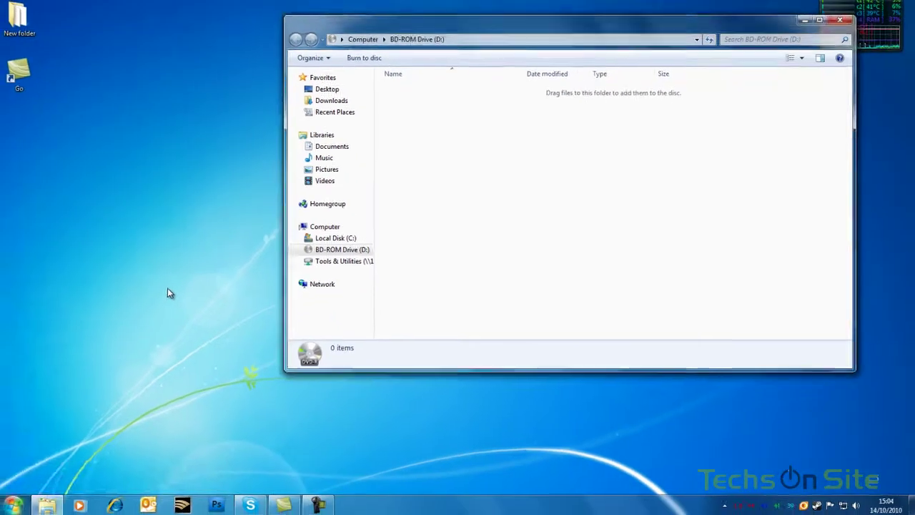
- Copy all items of the Documents library into the BD-ROM Drive (D:) folder to stage them for burning
key(super)
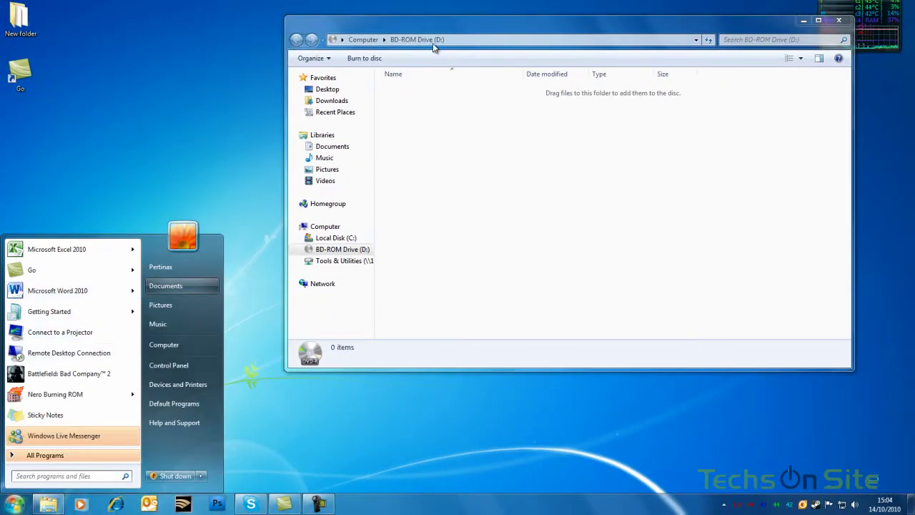
click(168, 287)
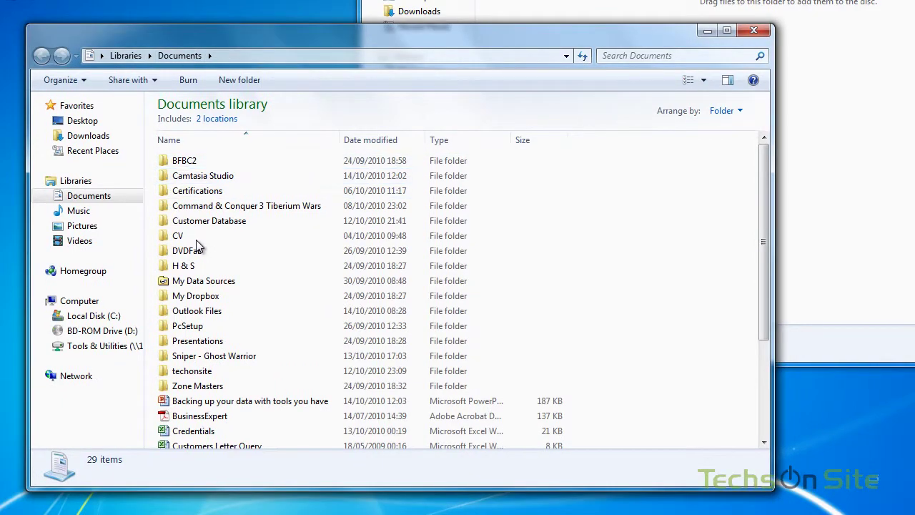
key(Down)
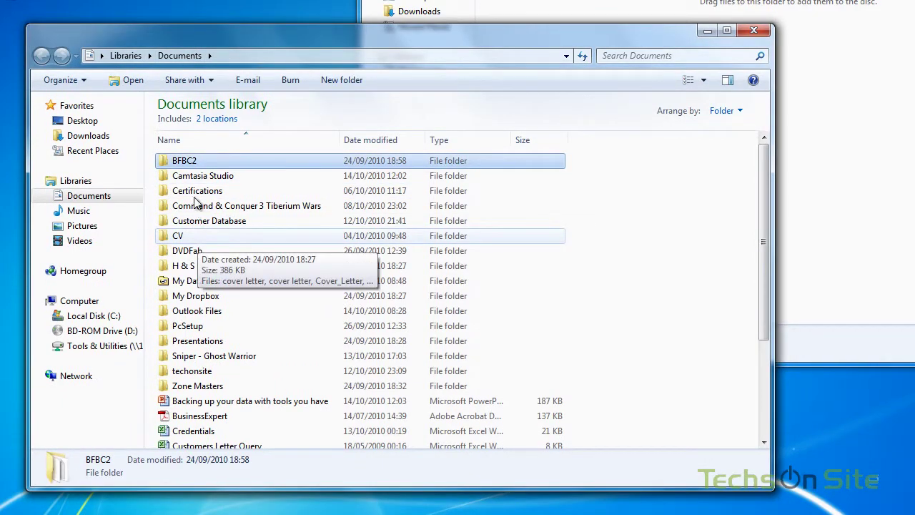
key(ctrl+a)
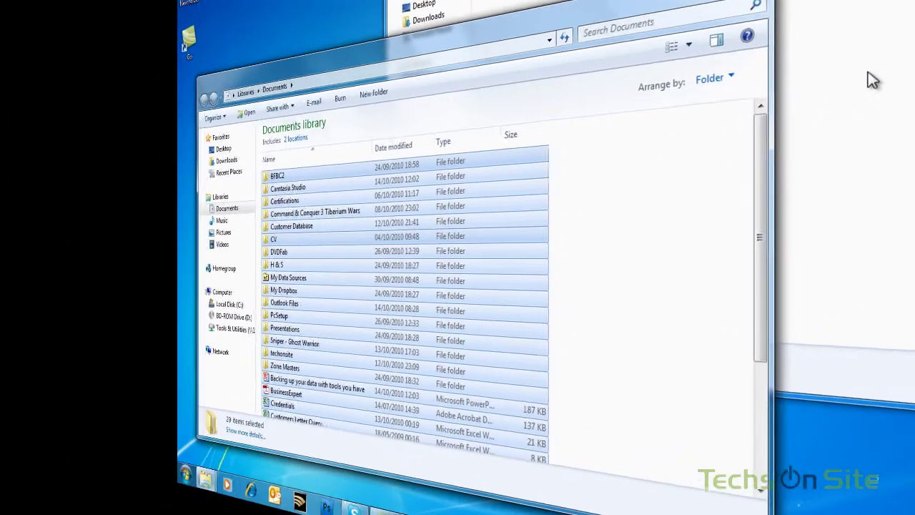
drag(372, 182, 863, 75)
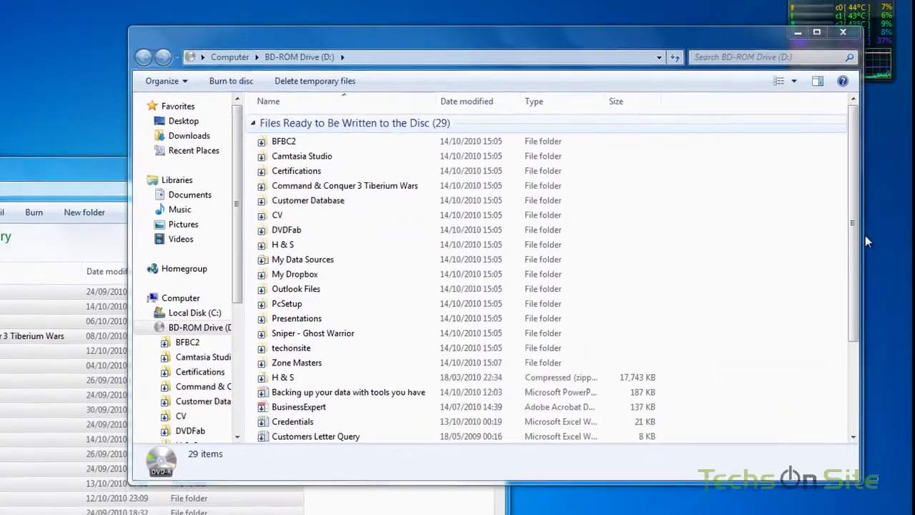
- Burn the staged files to the disc at 16x recording speed, finish the wizard and close the Documents window
scroll(224, 81, down, 3)
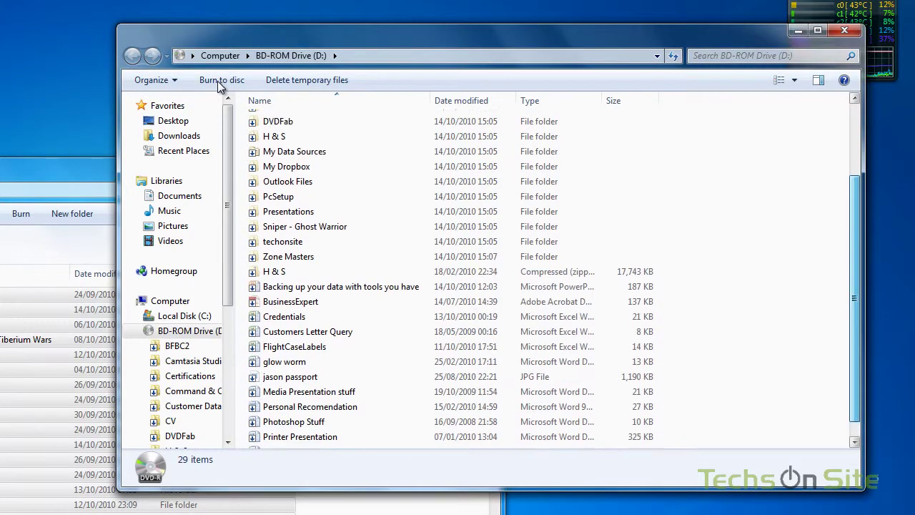
scroll(218, 80, up, 3)
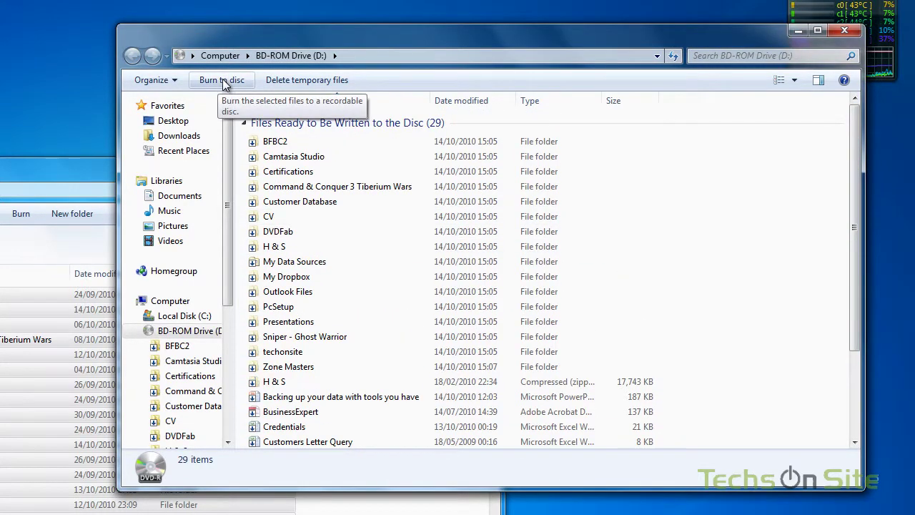
click(222, 81)
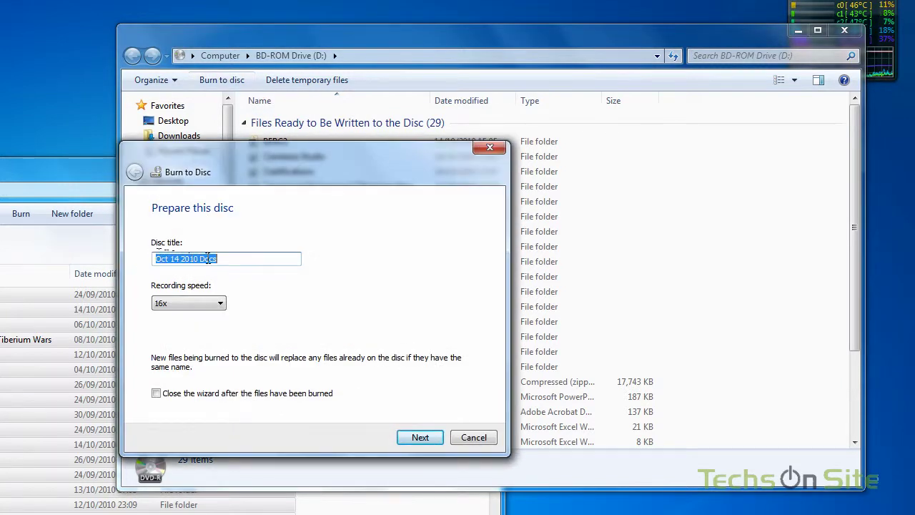
click(221, 305)
click(221, 305)
click(221, 304)
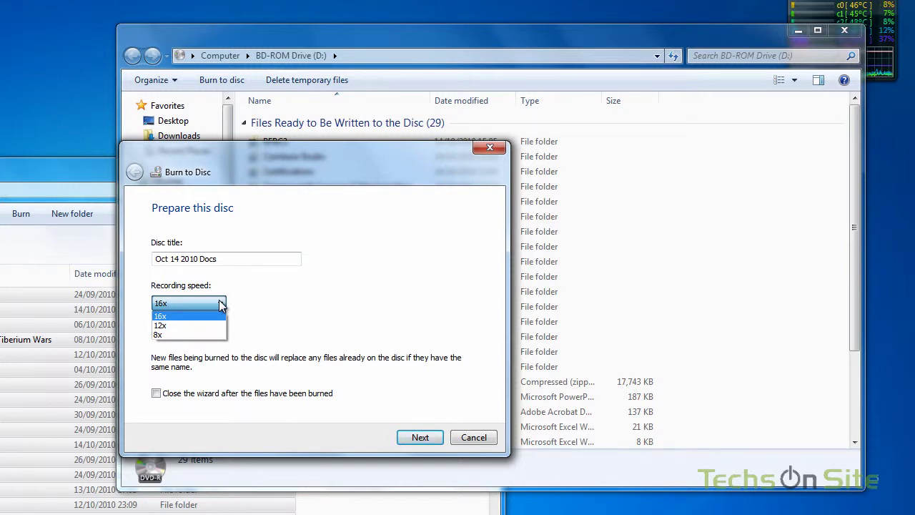
click(191, 304)
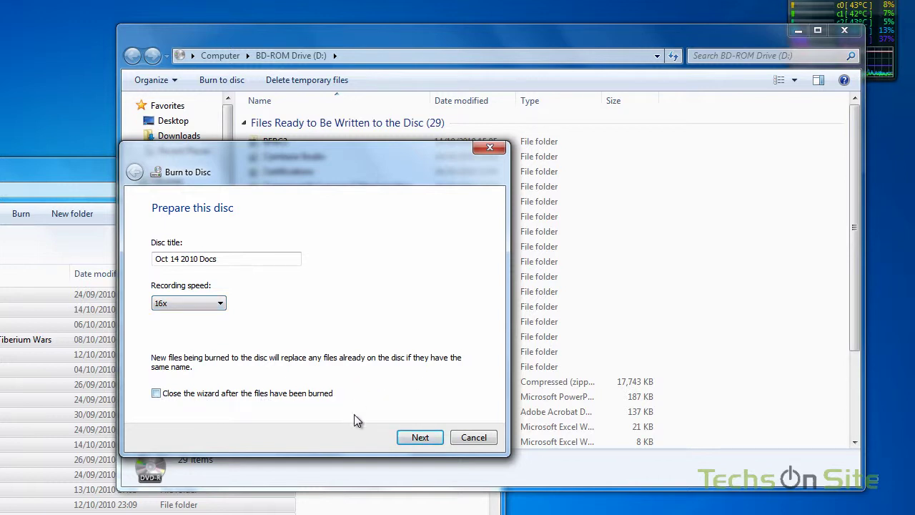
click(425, 438)
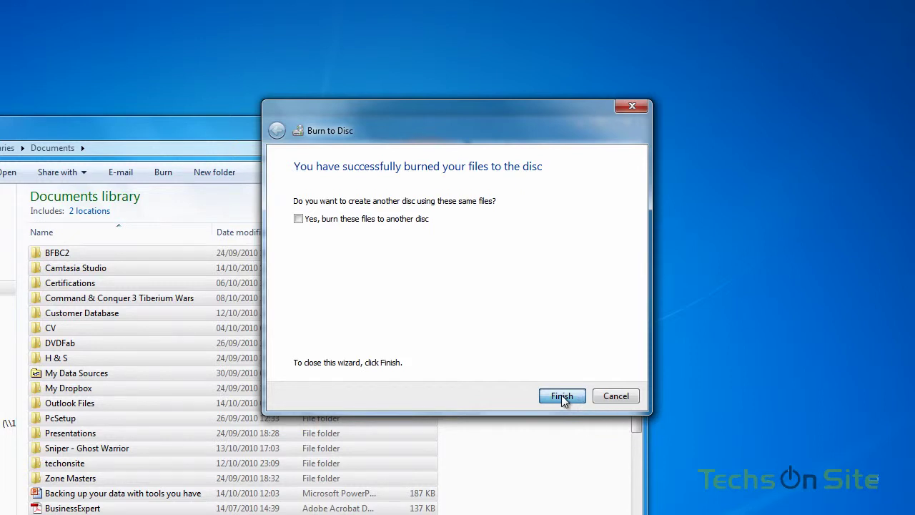
click(561, 395)
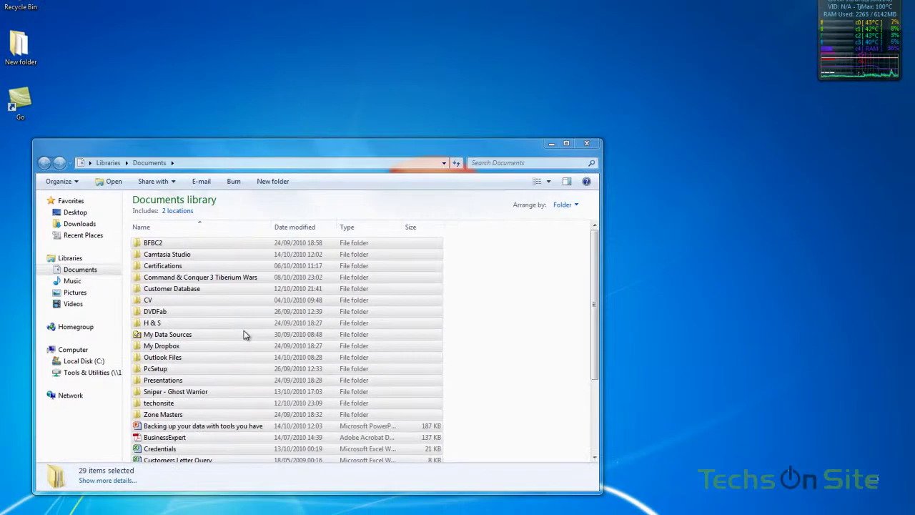
key(alt+F4)
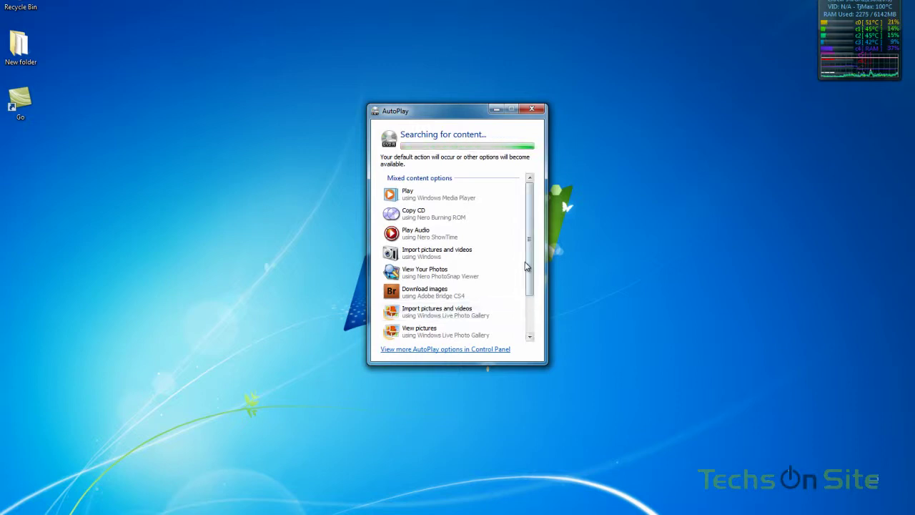
- Open the burned disc's folder from AutoPlay and look through the files and folders on it
scroll(419, 333, down, 3)
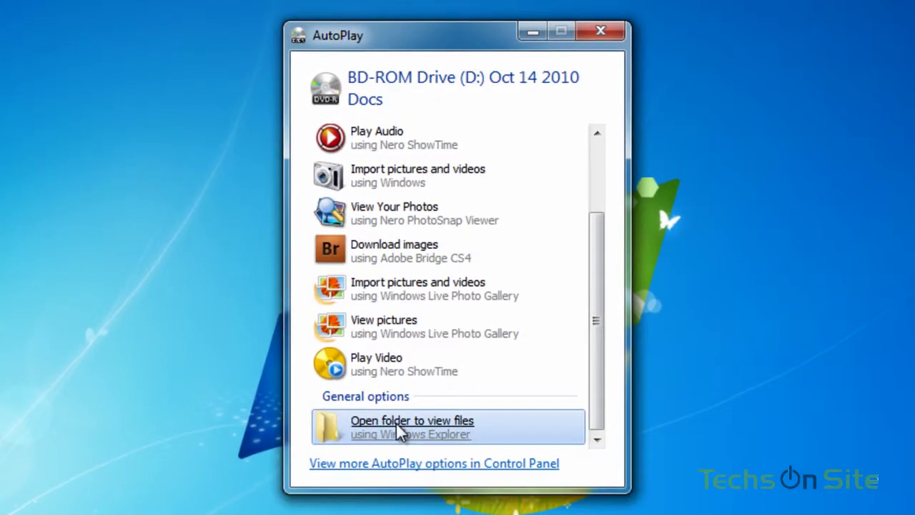
click(400, 429)
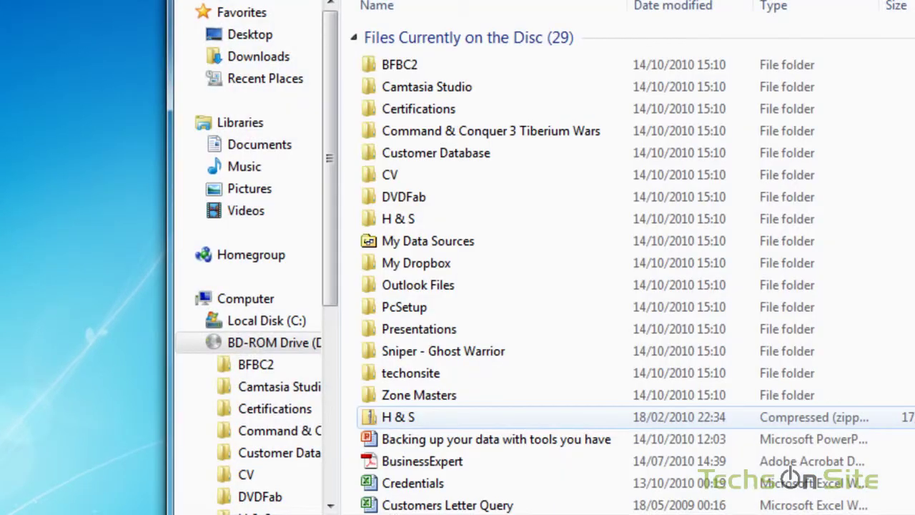
scroll(436, 343, down, 3)
scroll(828, 303, up, 3)
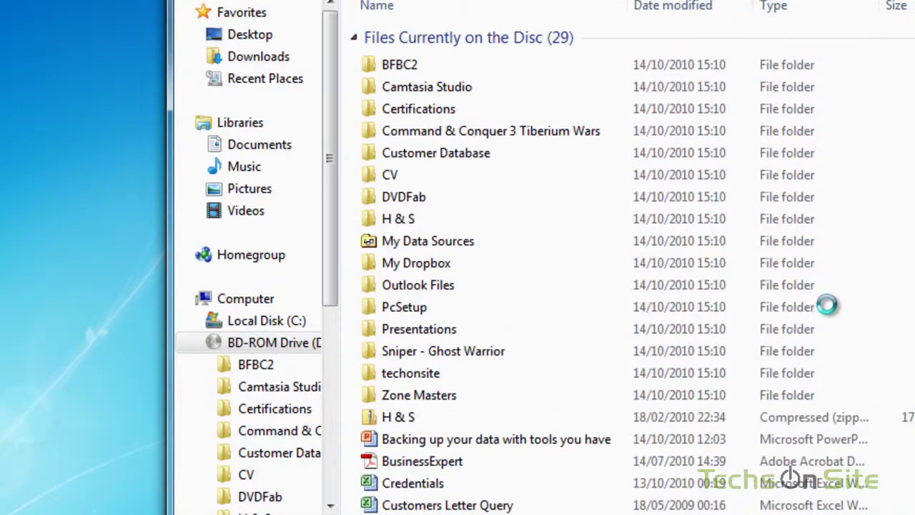
click(412, 332)
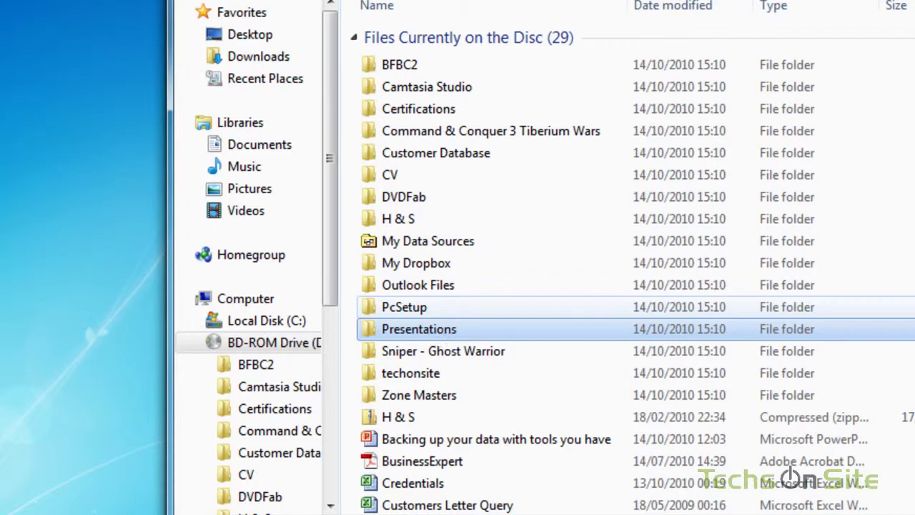
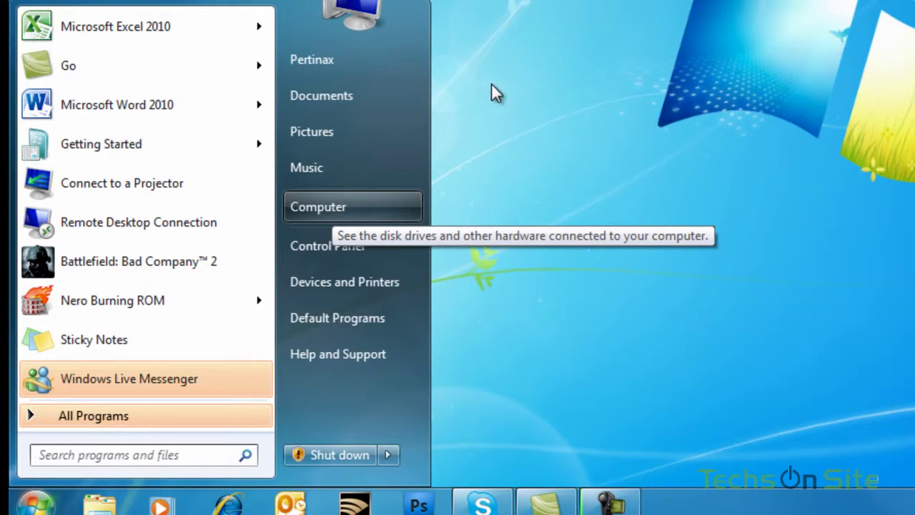
- Open Computer and the Documents library in separate windows, arranged so the drives and the document list are both visible
key(Return)
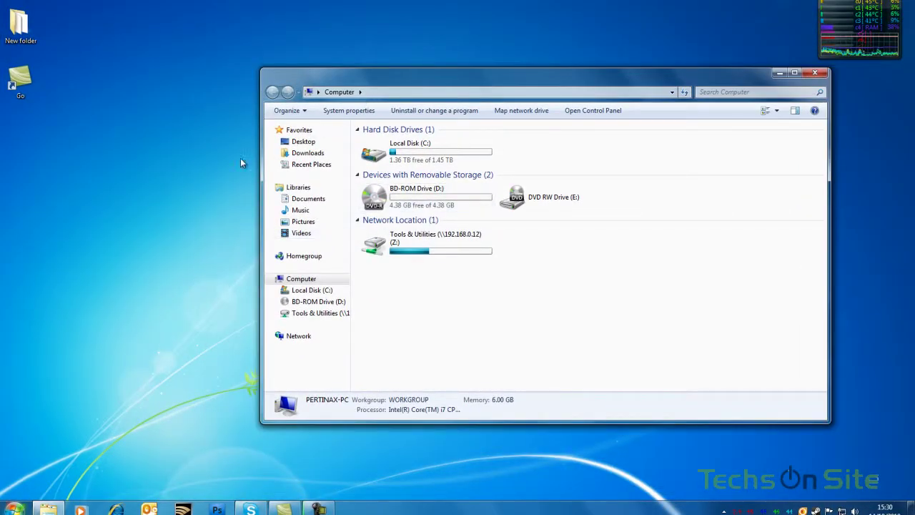
key(super)
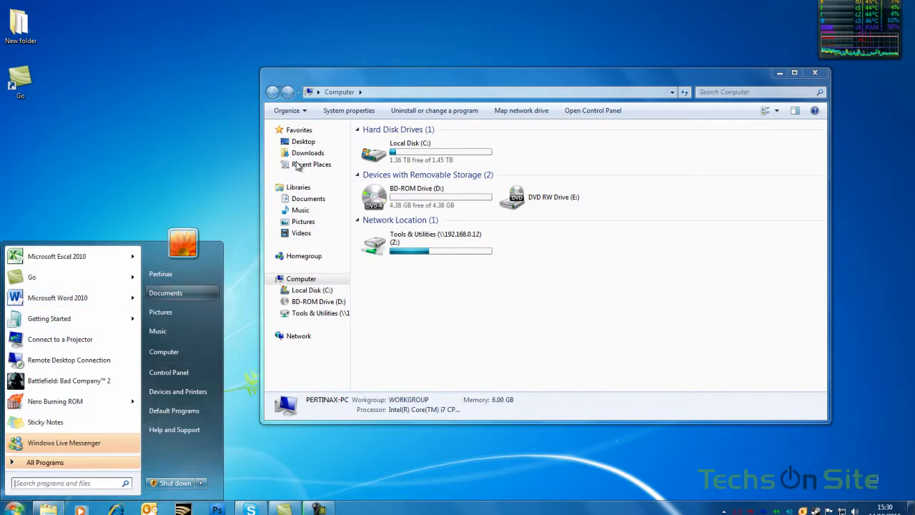
key(Return)
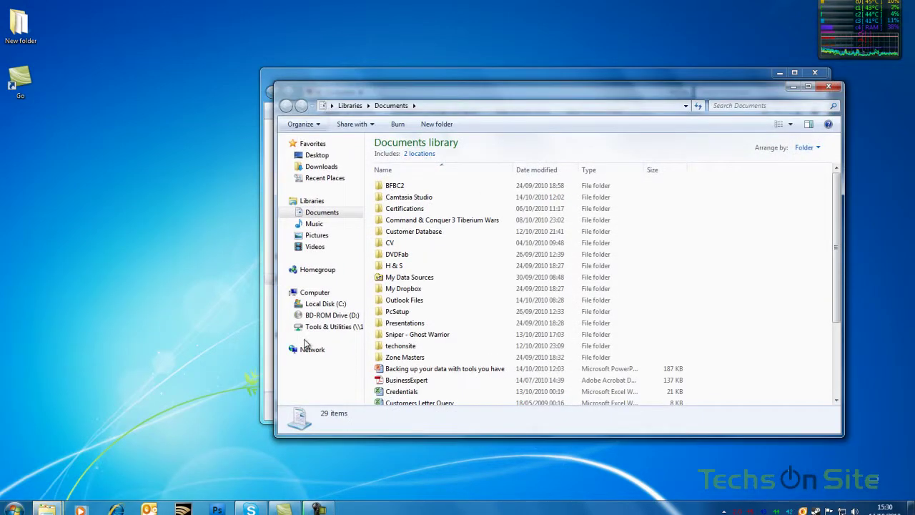
key(alt+Tab)
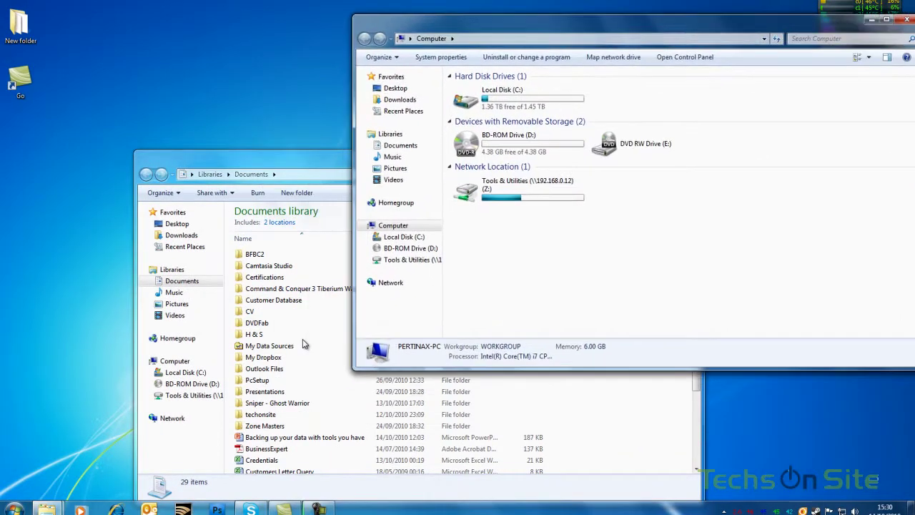
- Copy all items of the Documents library straight onto BD-ROM Drive (D:) in the Computer window
key(alt+Tab)
key(Down)
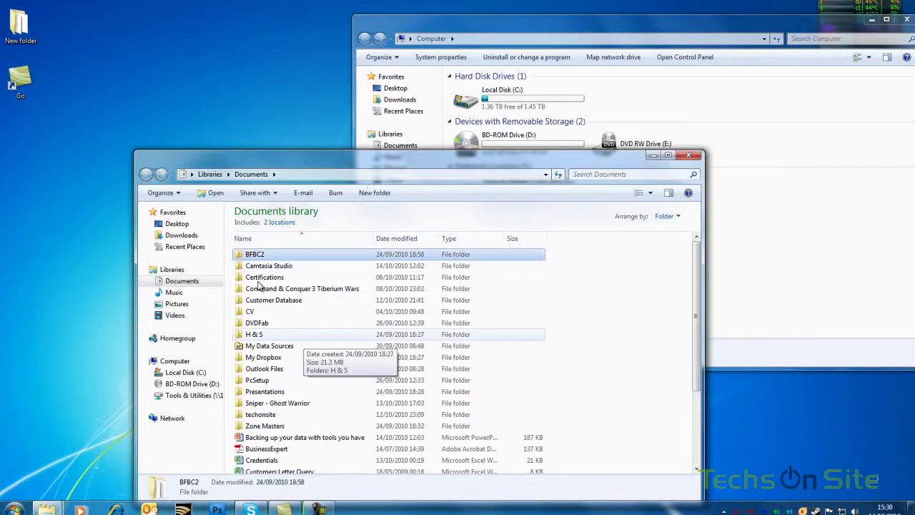
key(ctrl+a)
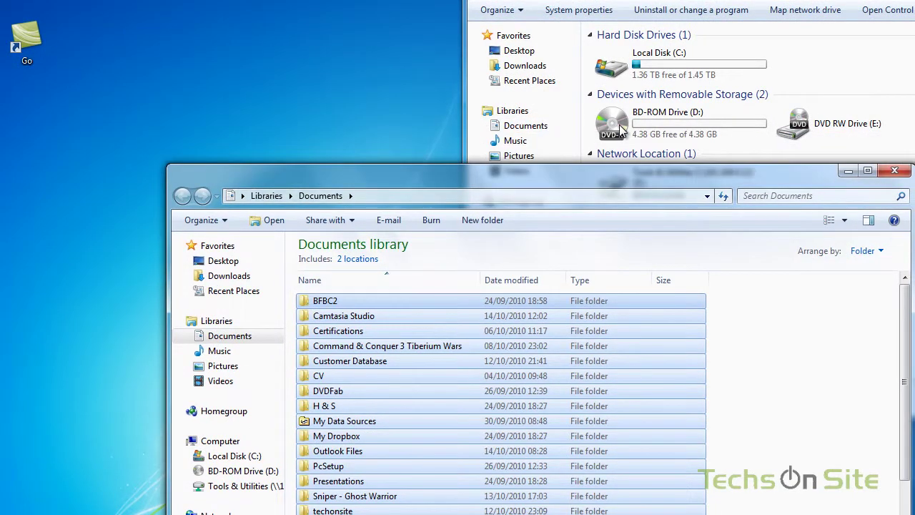
drag(400, 307, 622, 130)
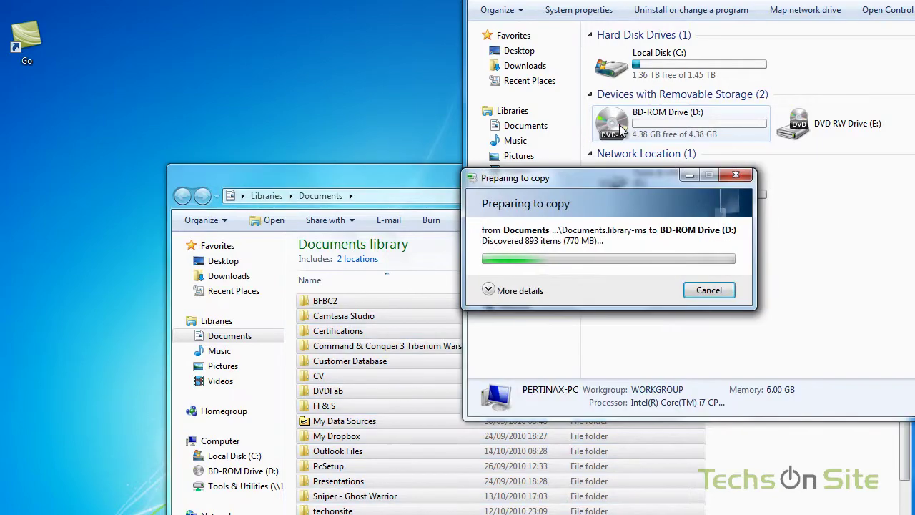